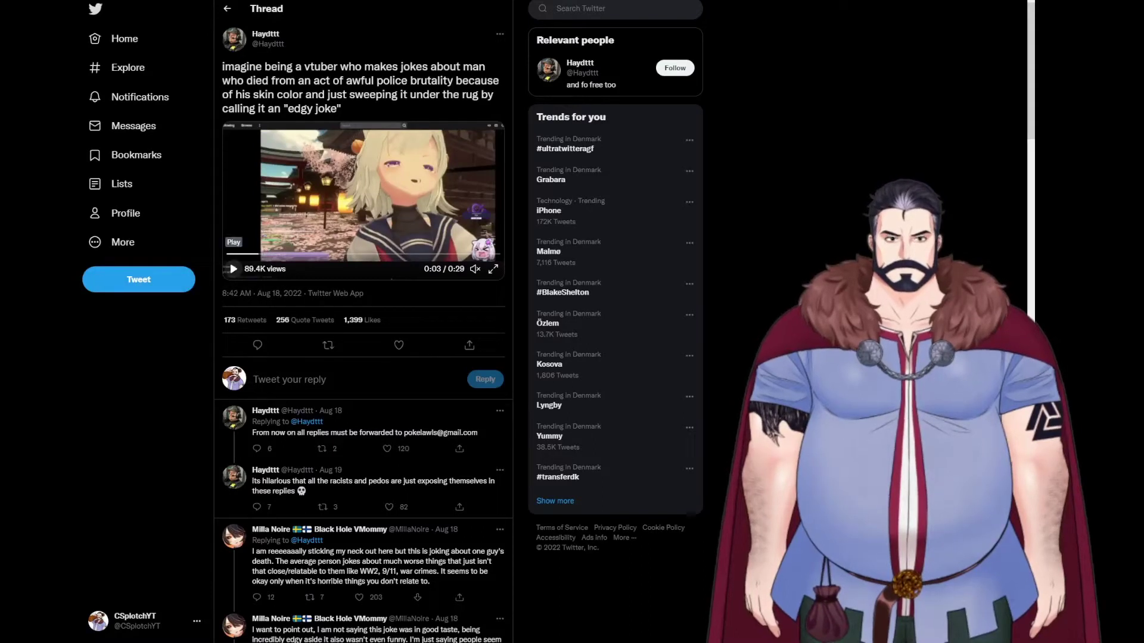
# Start playback of the embedded VTuber video clip in the thread's opening tweet
pyautogui.click(233, 269)
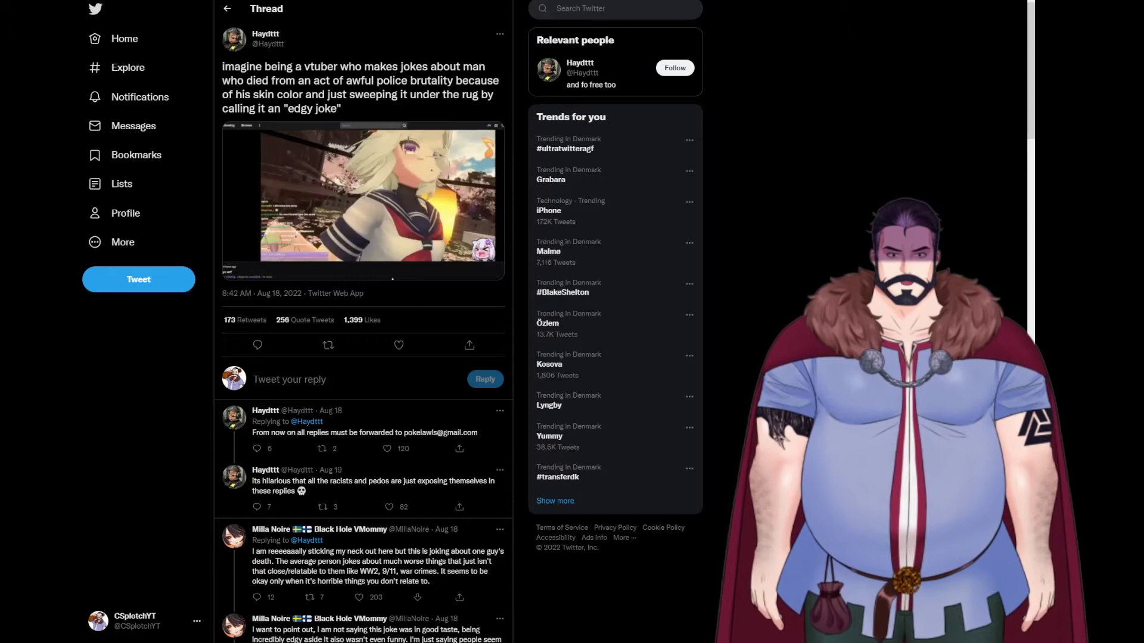
# Pause the embedded VTuber clip at the 0:04 mark of its 29-second runtime
pyautogui.click(233, 269)
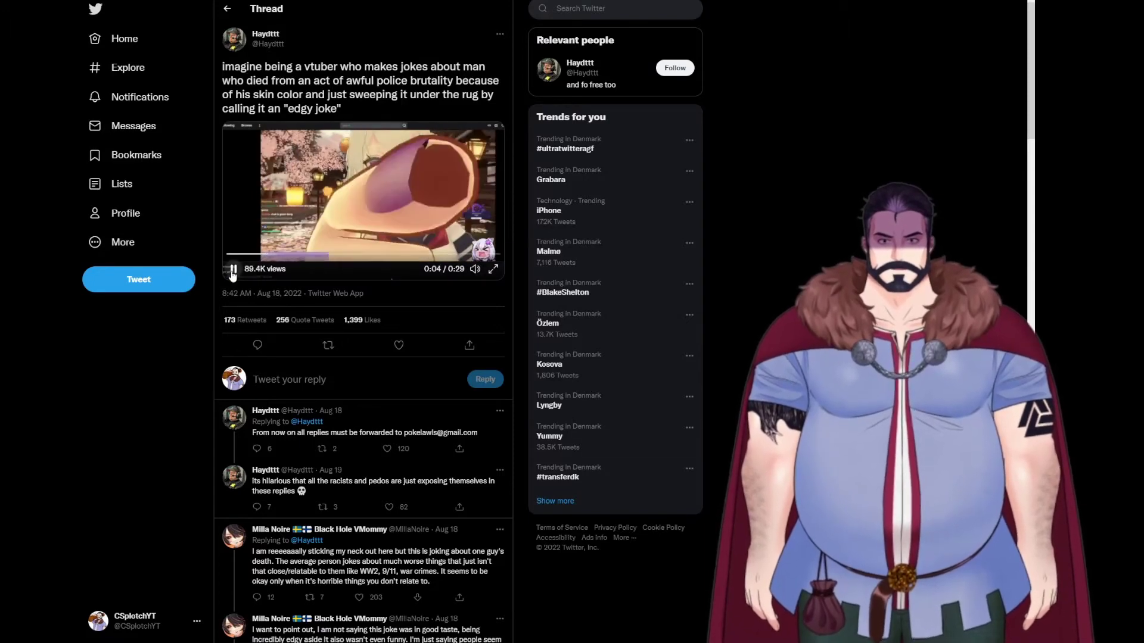